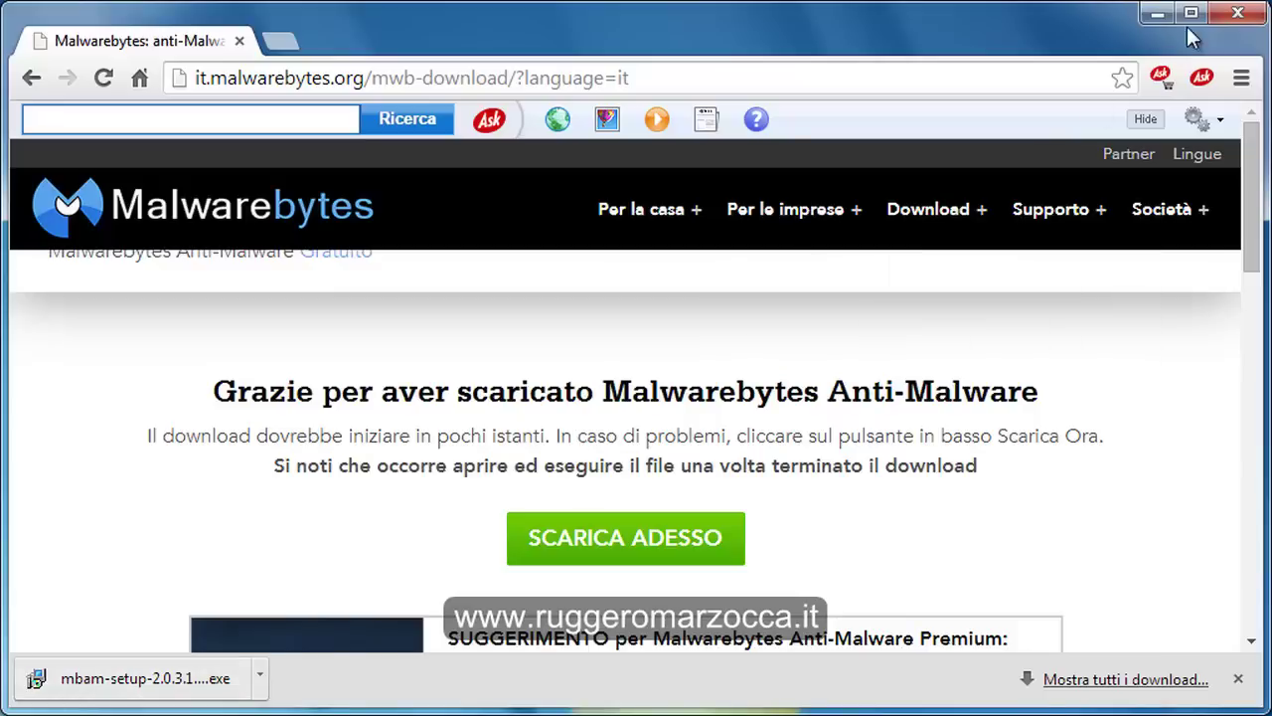
- Close the browser and open the Download folder from Computer
click(1232, 28)
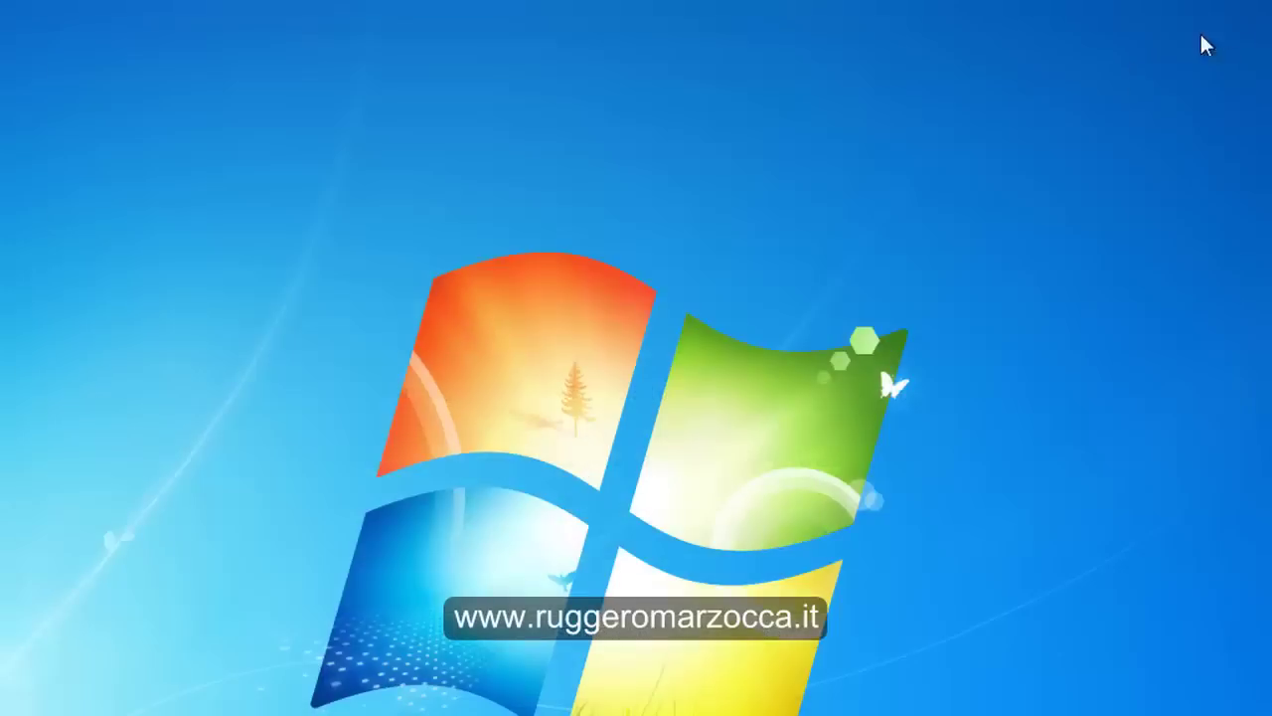
drag(215, 355, 338, 199)
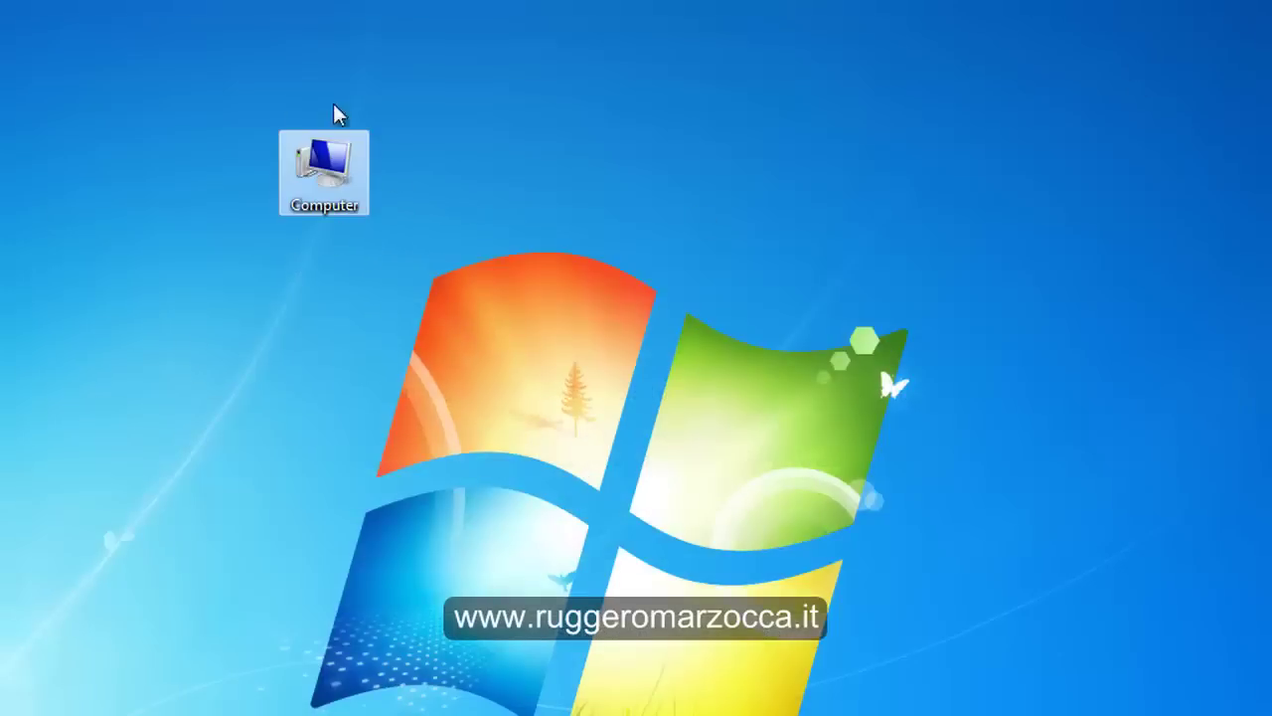
click(343, 167)
double_click(338, 167)
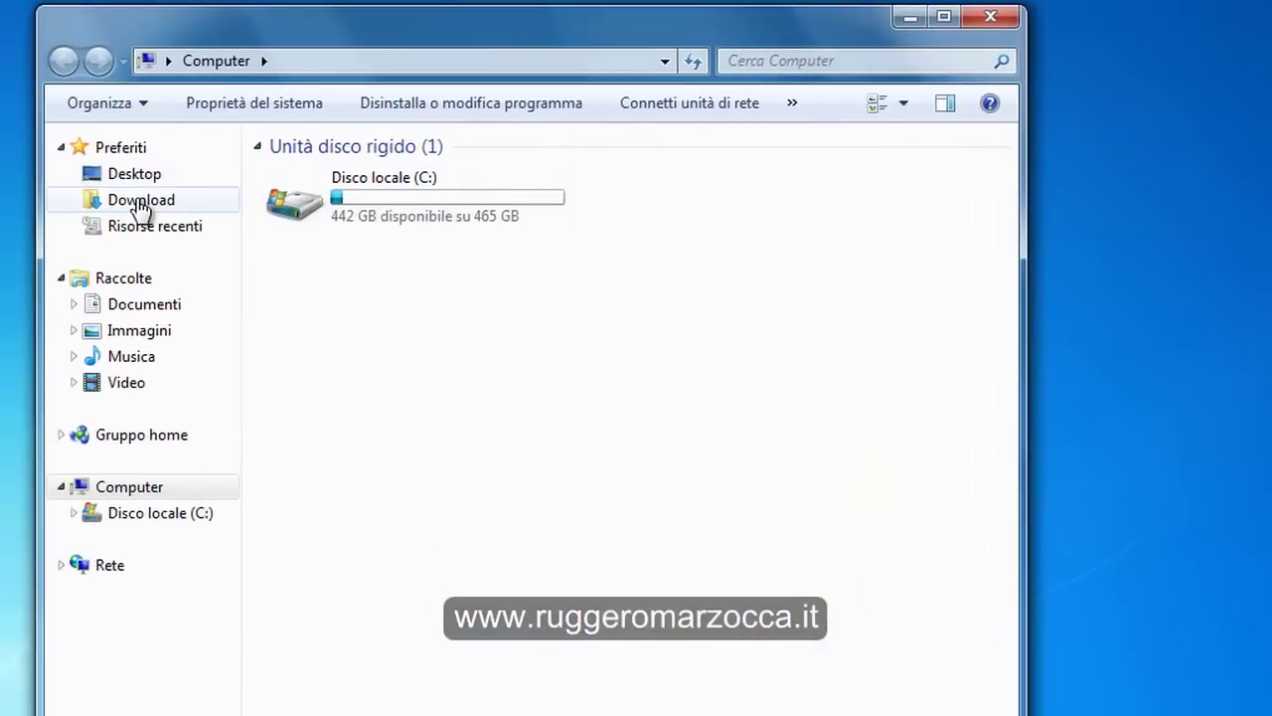
click(129, 203)
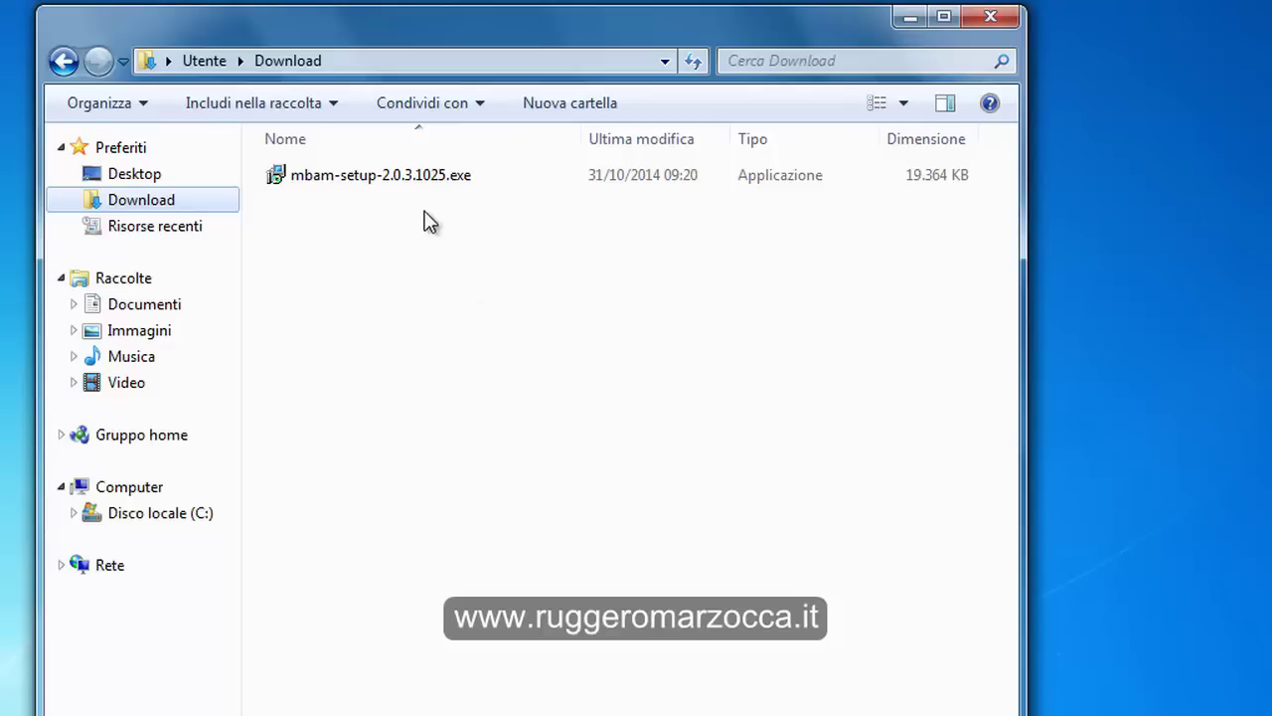
- Run mbam-setup-2.0.3.1025.exe, allowing it through the security warning, with Italiano as the installation language
click(410, 182)
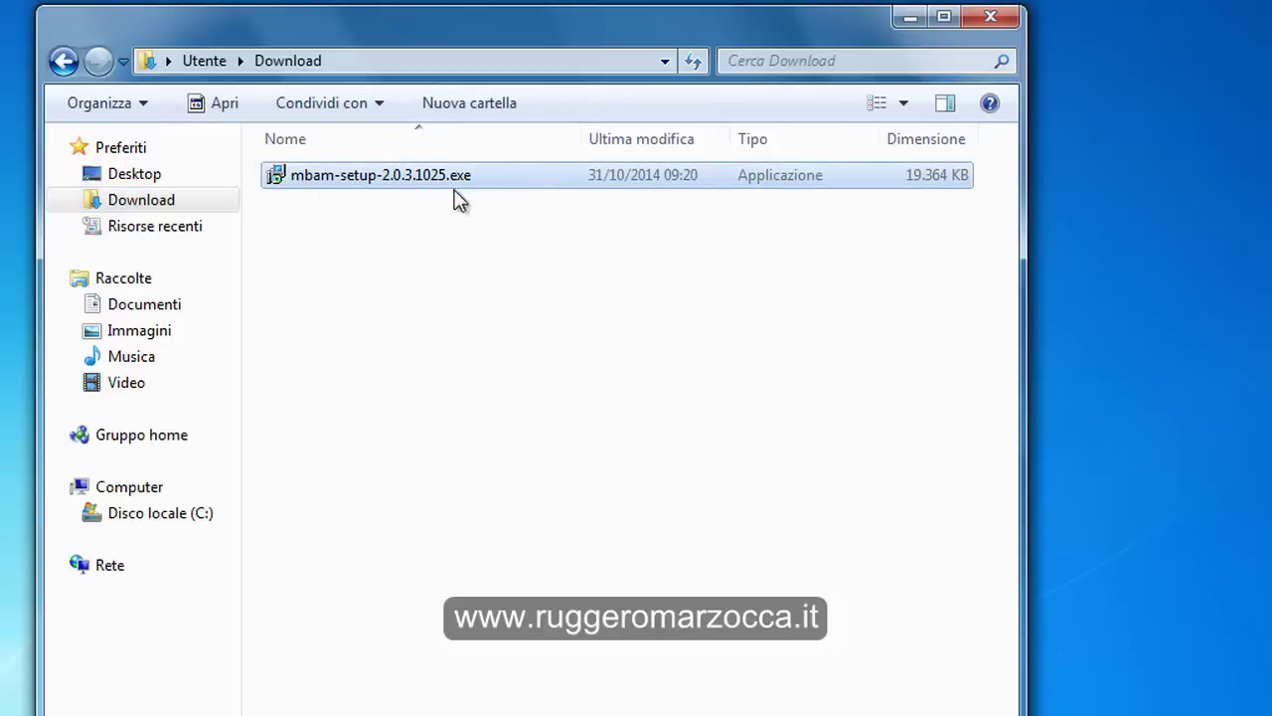
double_click(357, 178)
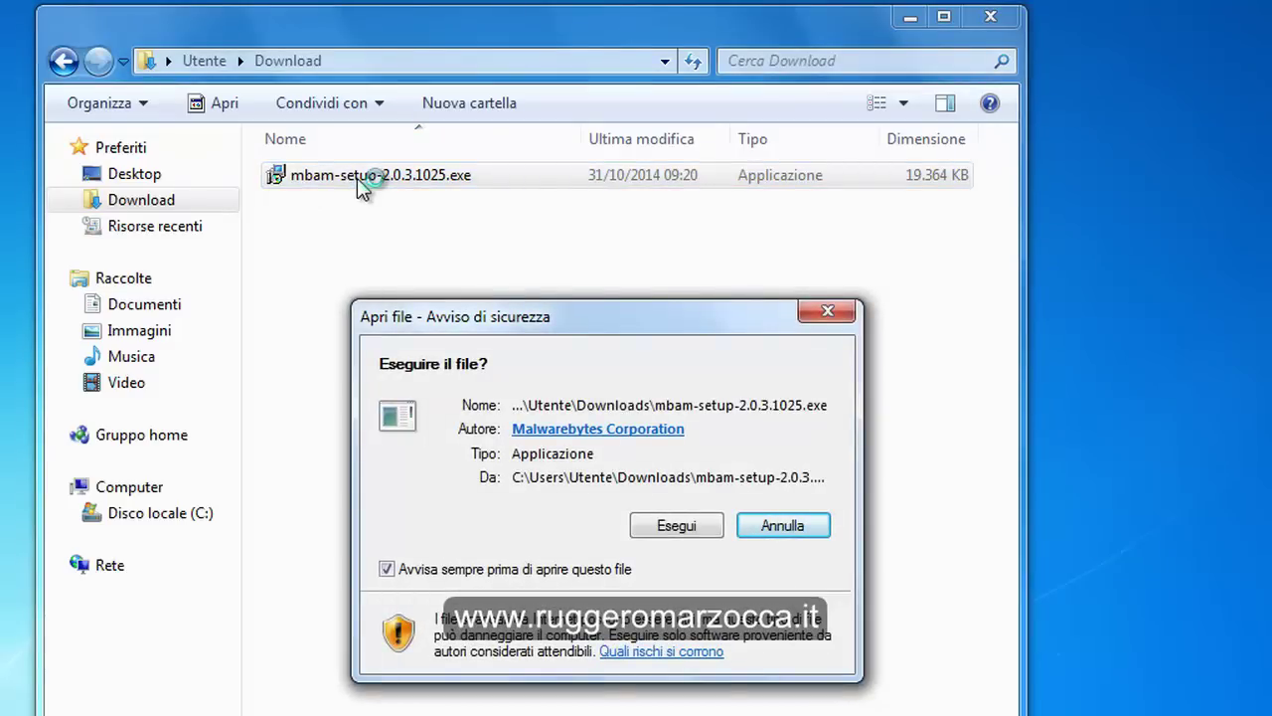
drag(527, 330, 490, 295)
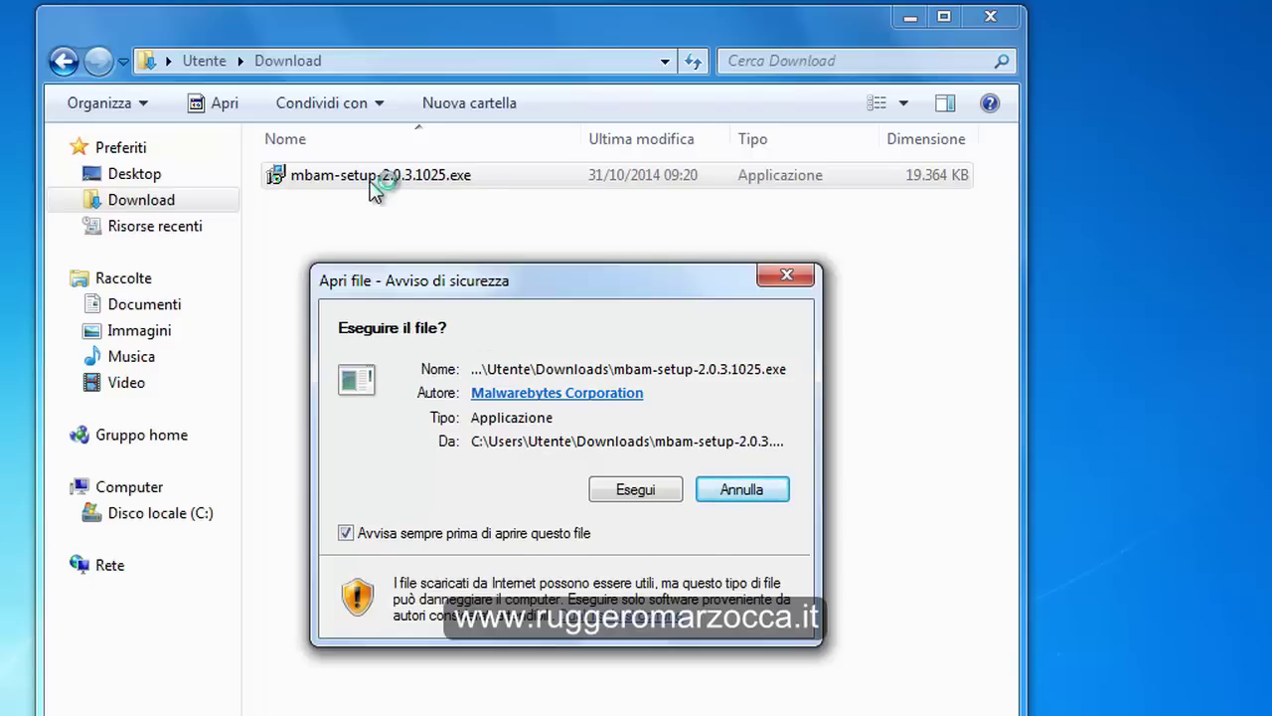
click(626, 492)
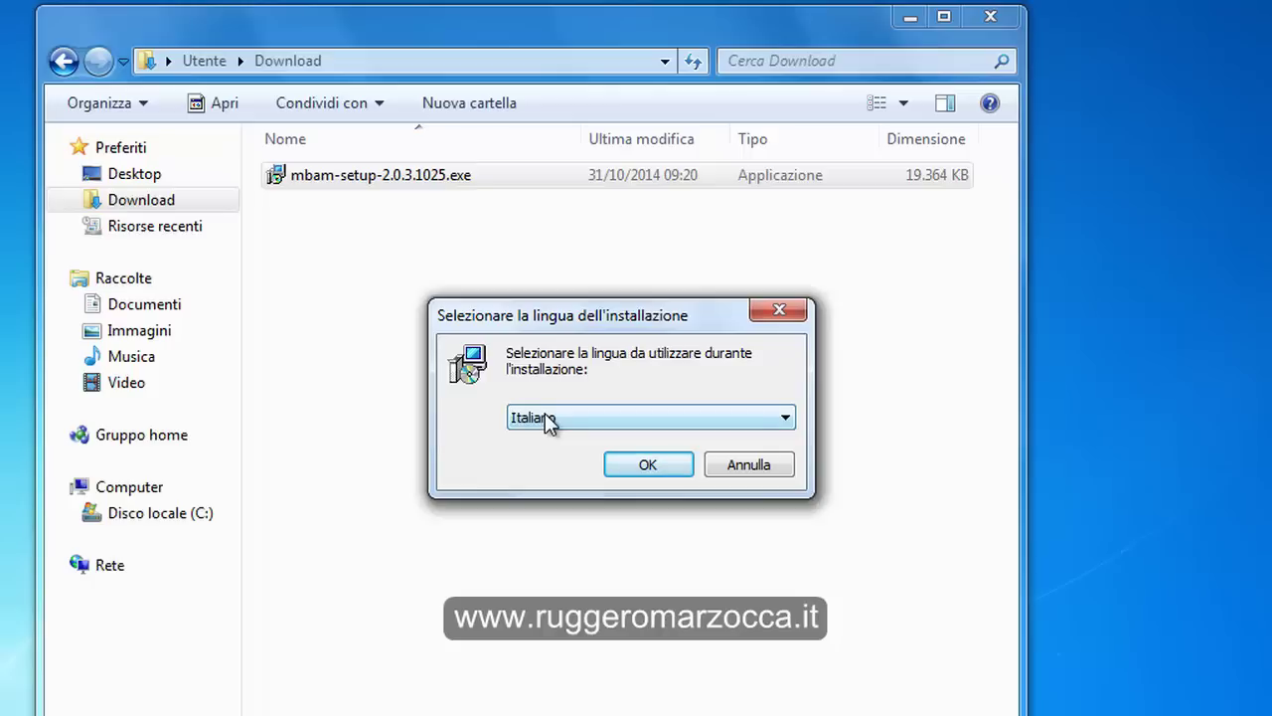
click(625, 472)
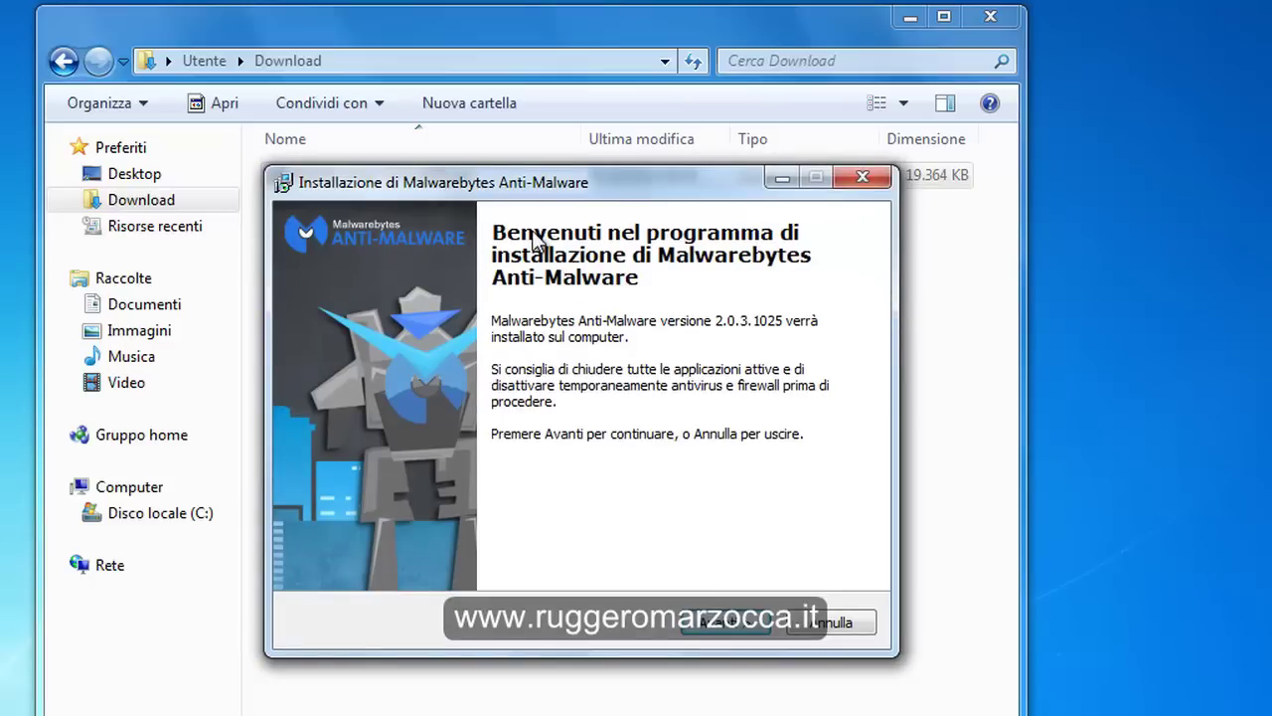
- Accept the licence agreement and continue past the setup information page
click(705, 623)
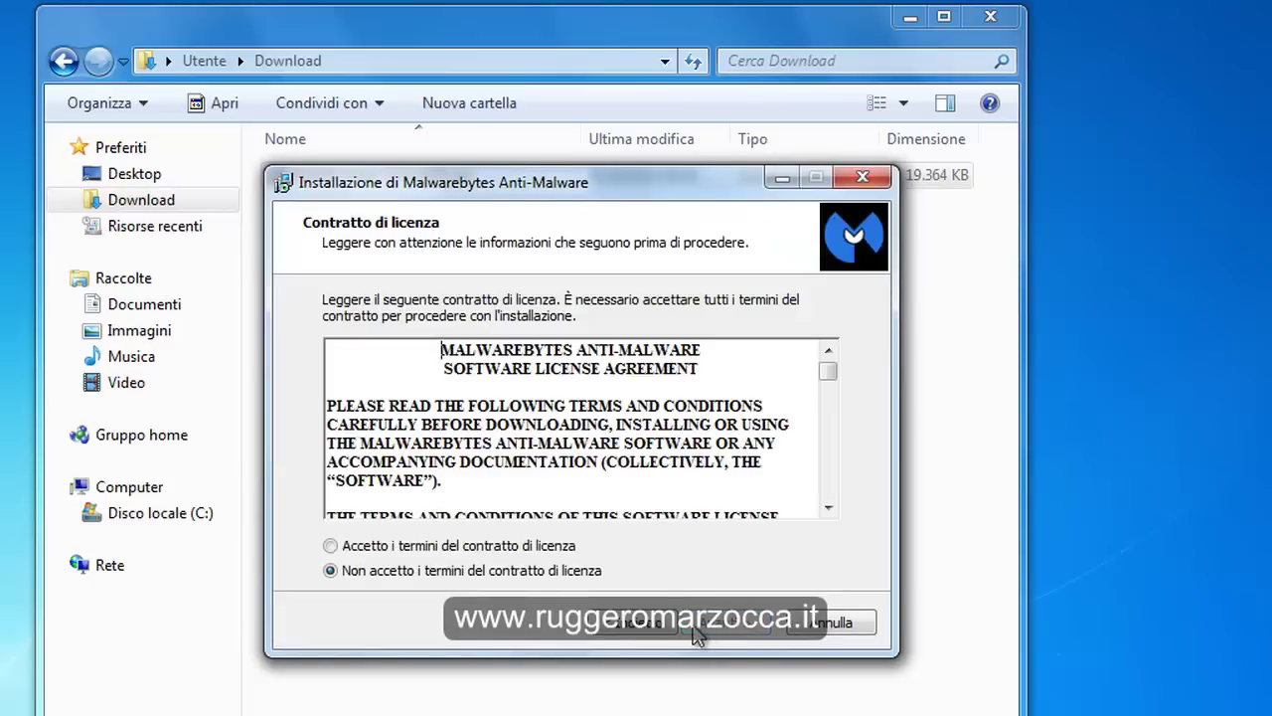
click(331, 546)
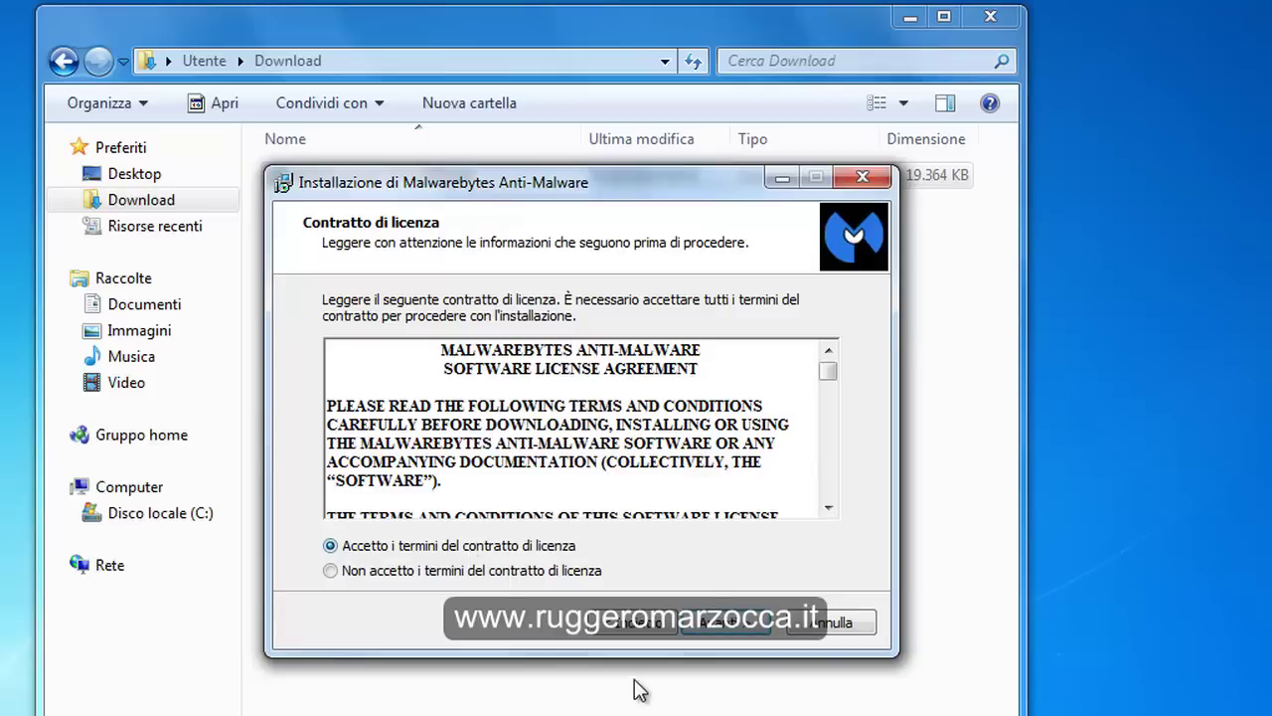
click(724, 630)
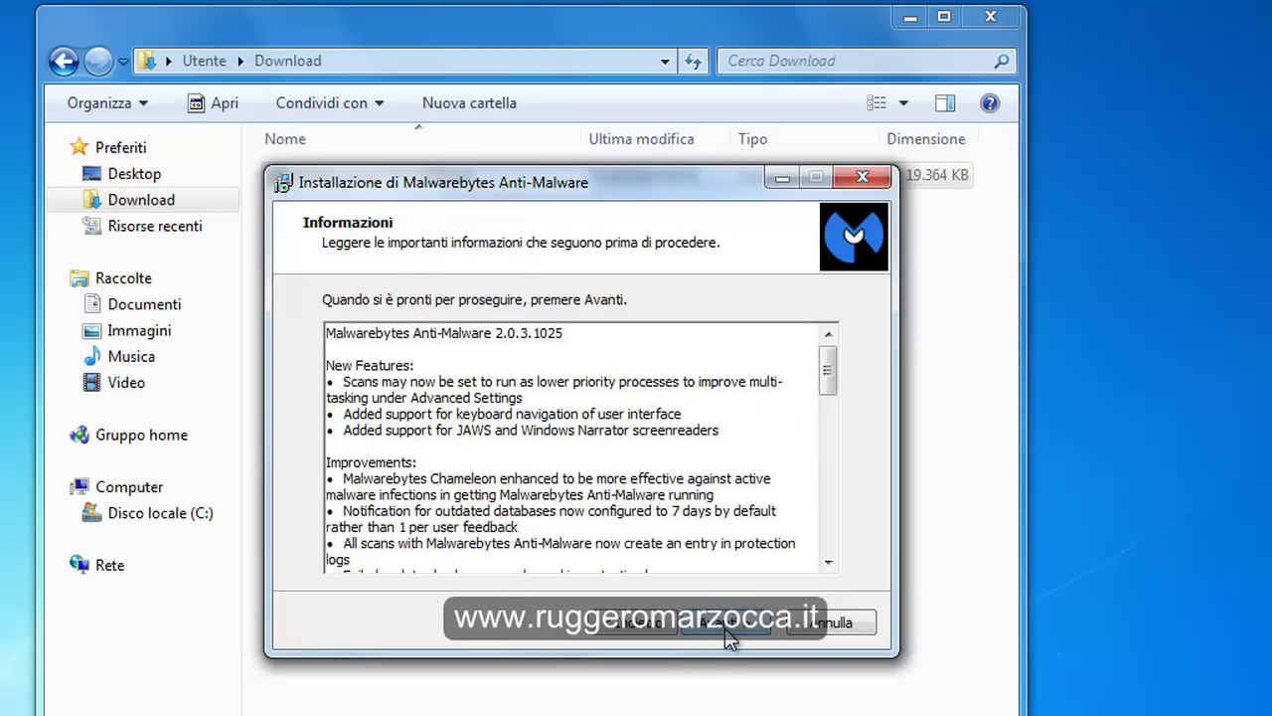
click(736, 635)
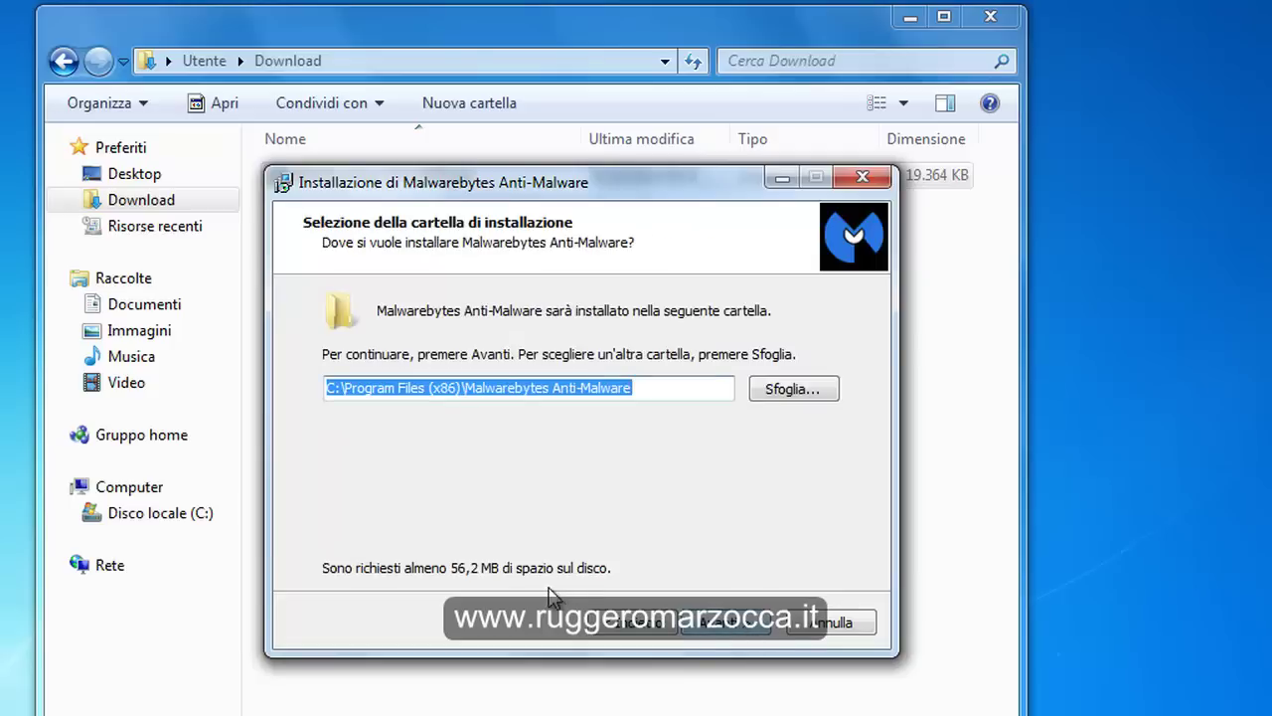
- Install Malwarebytes Anti-Malware with the default installation folder, the default Start menu folder and a desktop icon
click(640, 395)
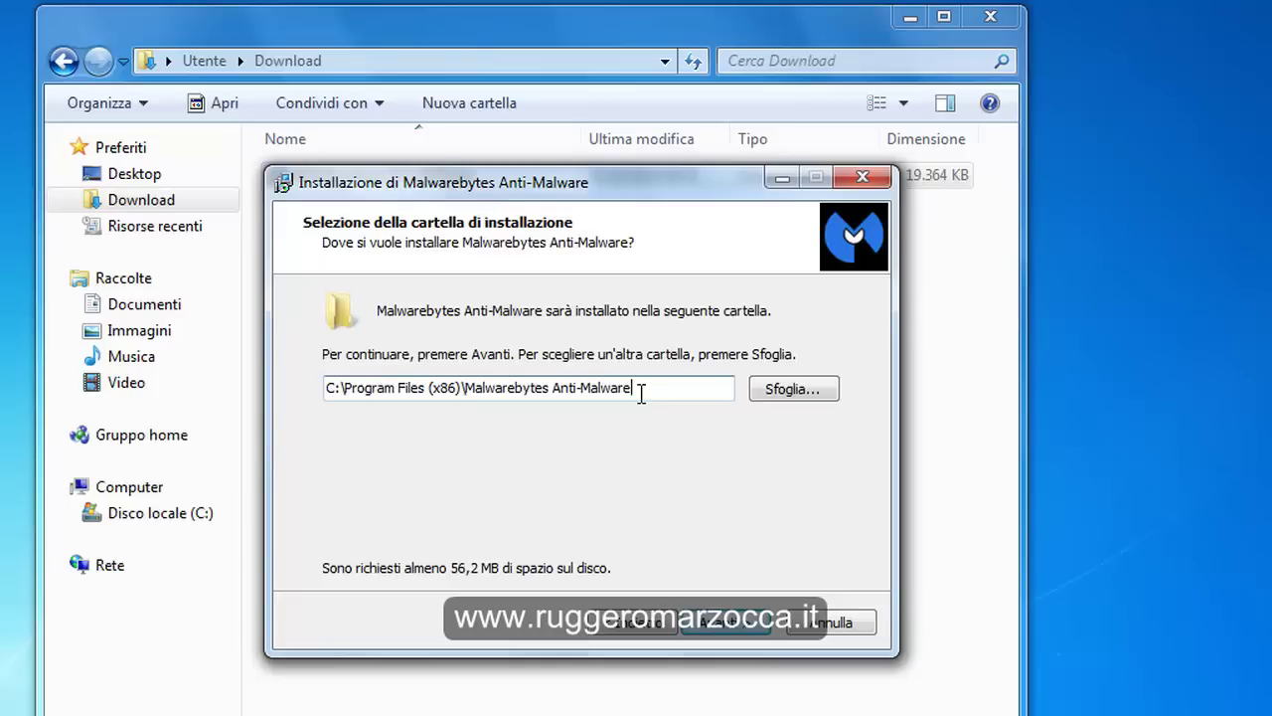
drag(641, 394, 332, 391)
click(741, 634)
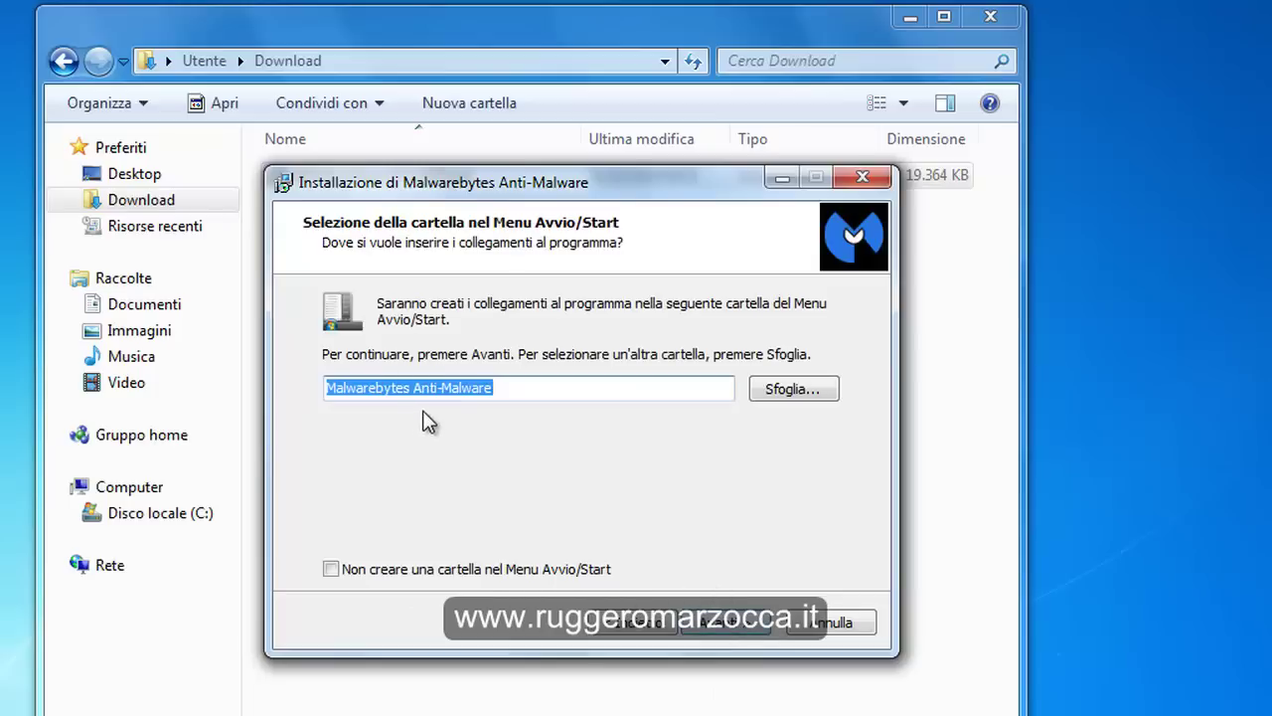
click(500, 391)
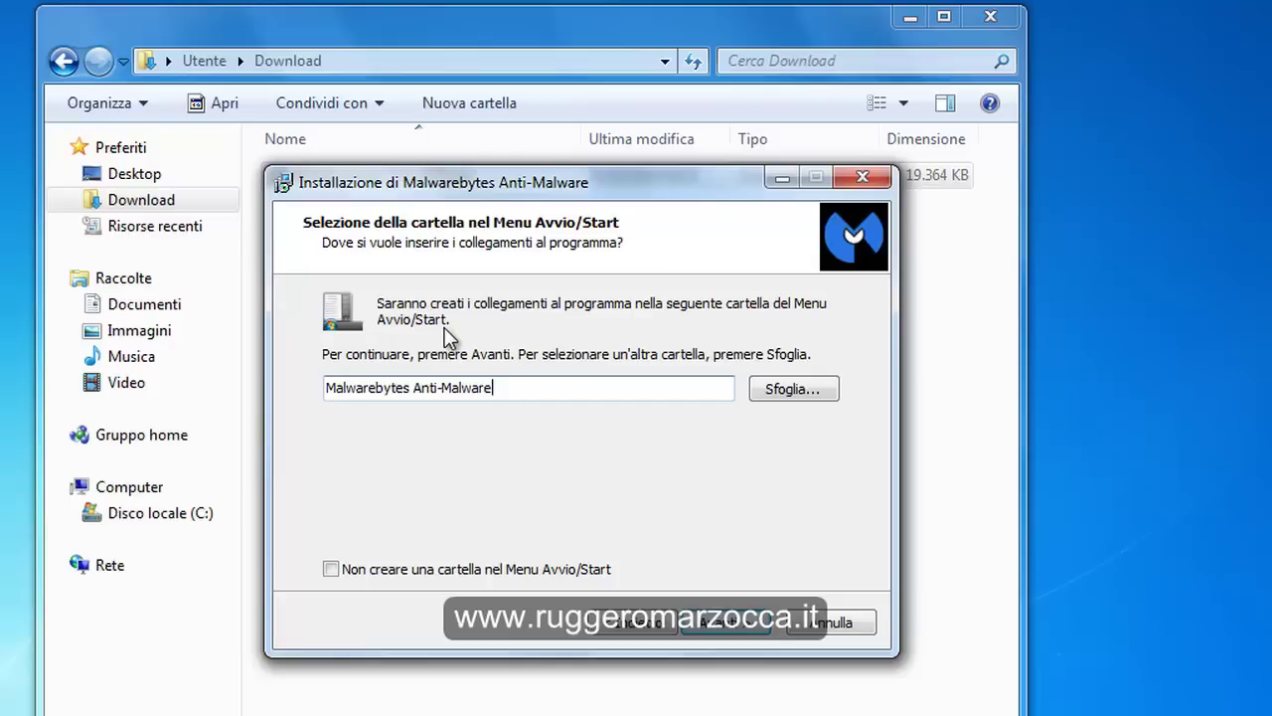
click(744, 626)
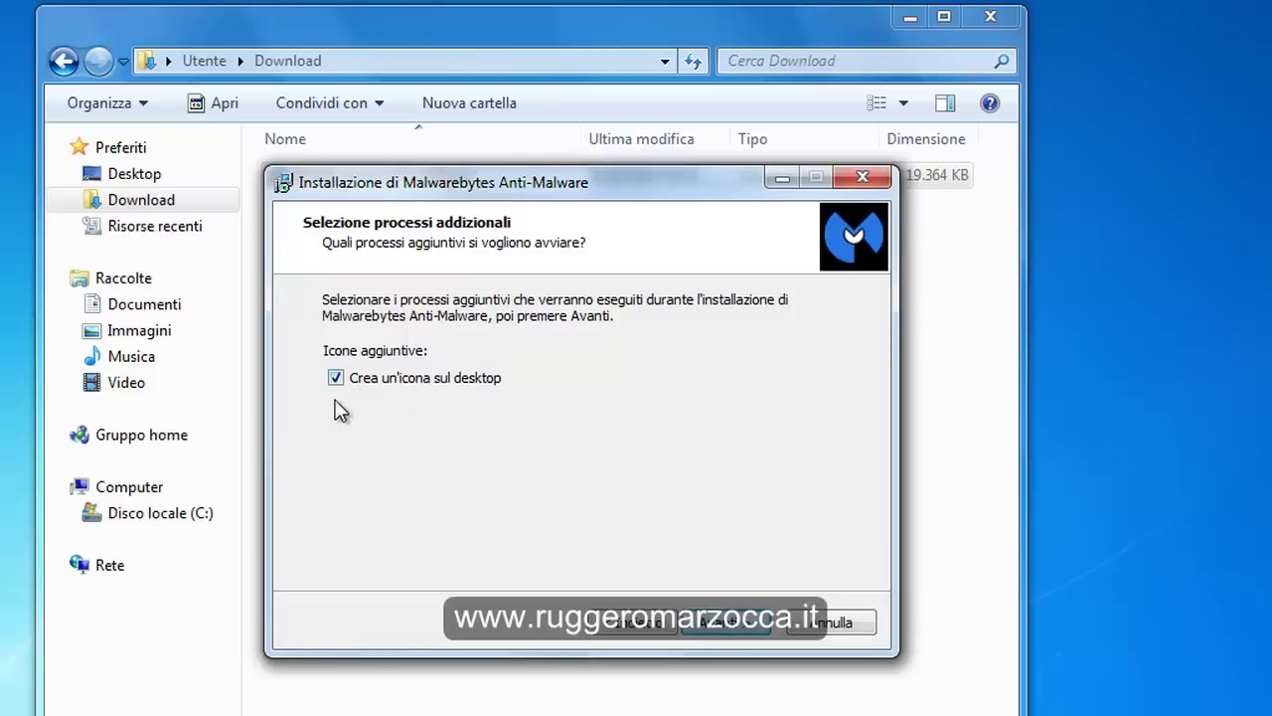
click(726, 626)
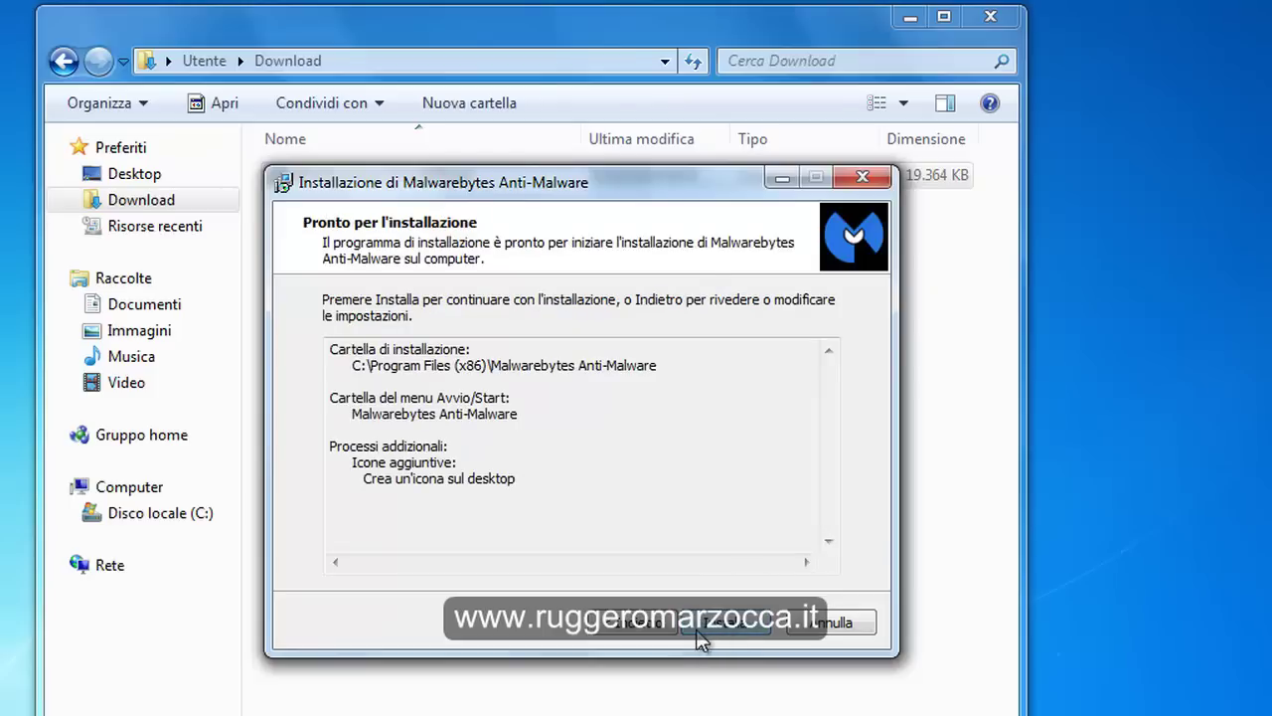
click(725, 626)
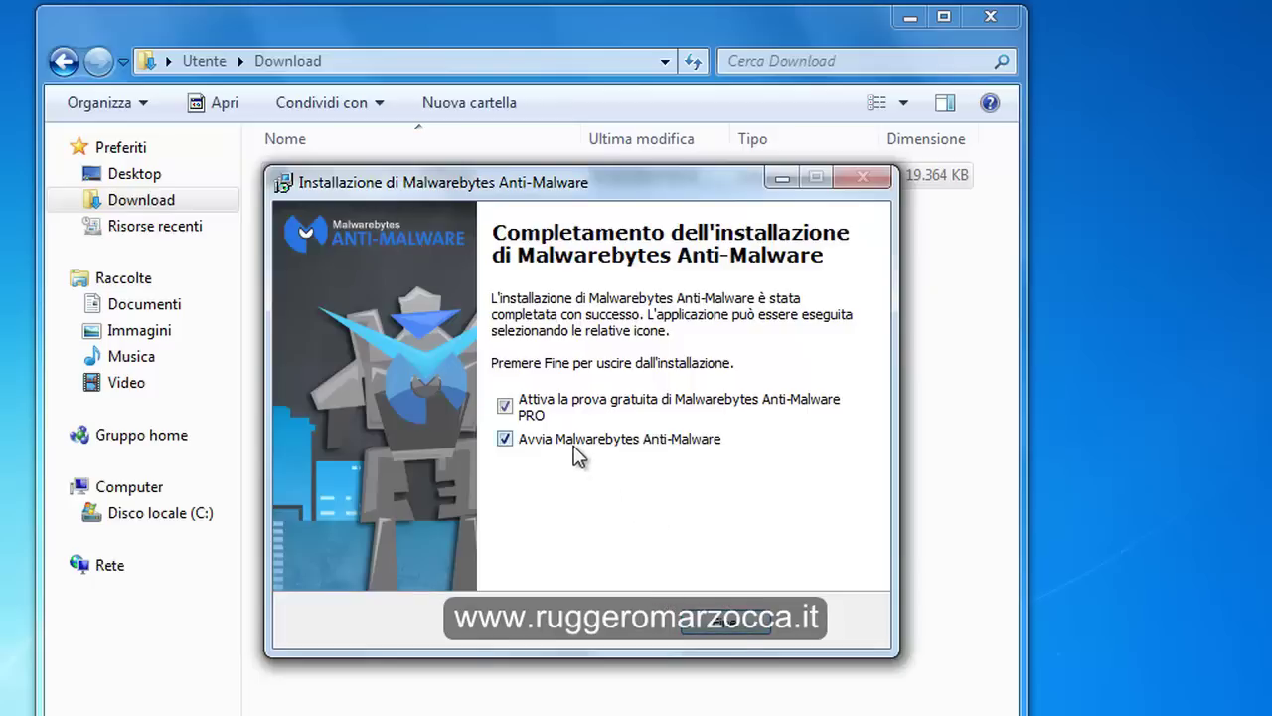
- Finish the setup without the PRO free trial and launch Malwarebytes Anti-Malware, moving its window up the screen
click(506, 406)
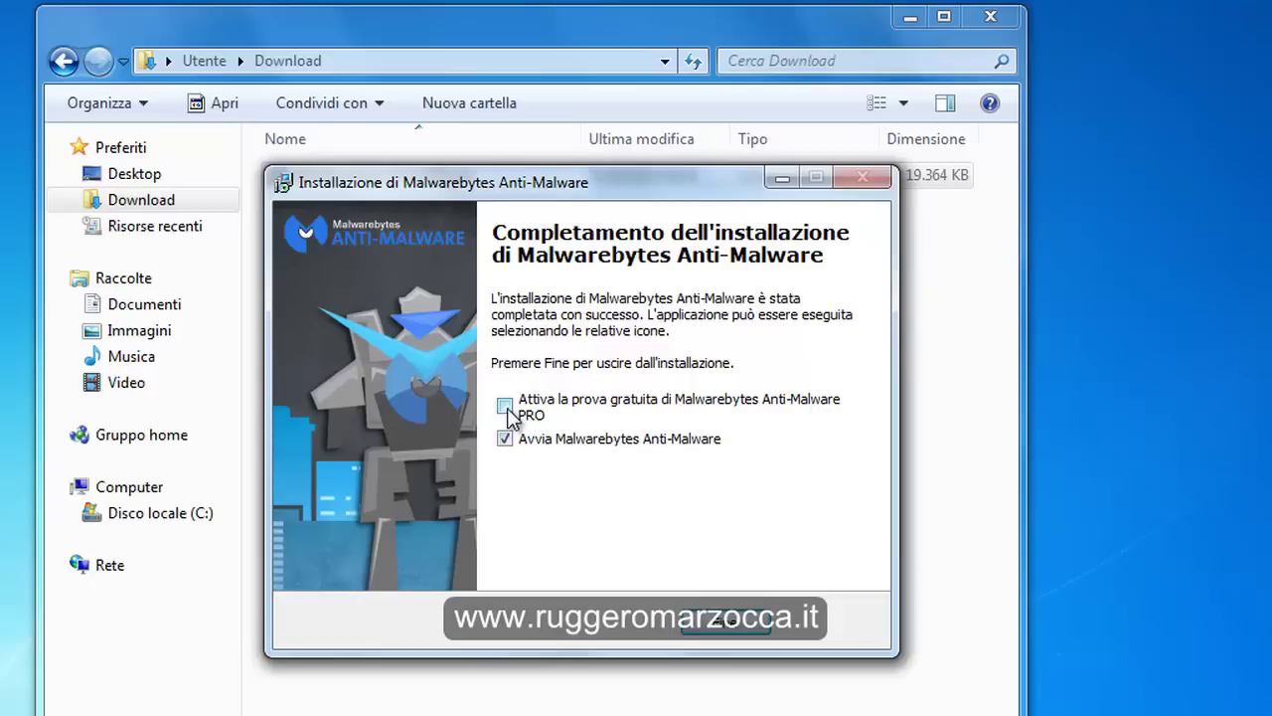
click(726, 630)
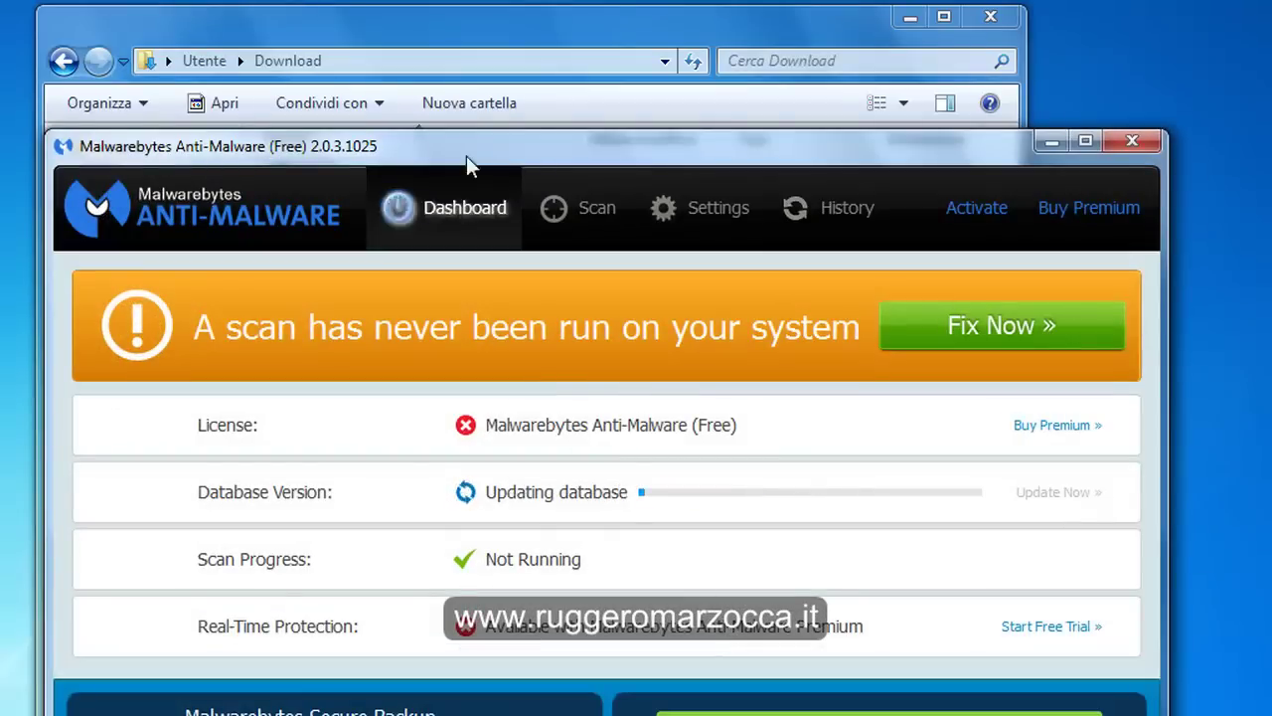
drag(466, 150, 442, 27)
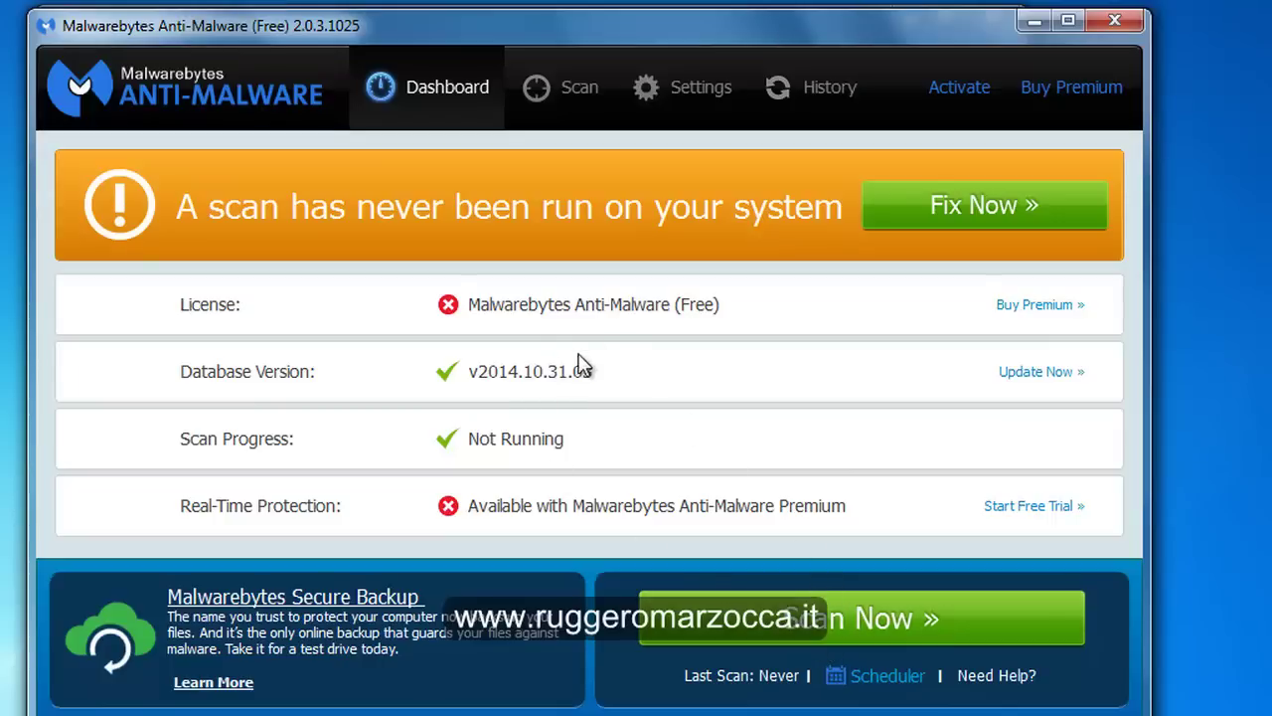
- Set the program's interface language to Italiano in the general settings
click(670, 99)
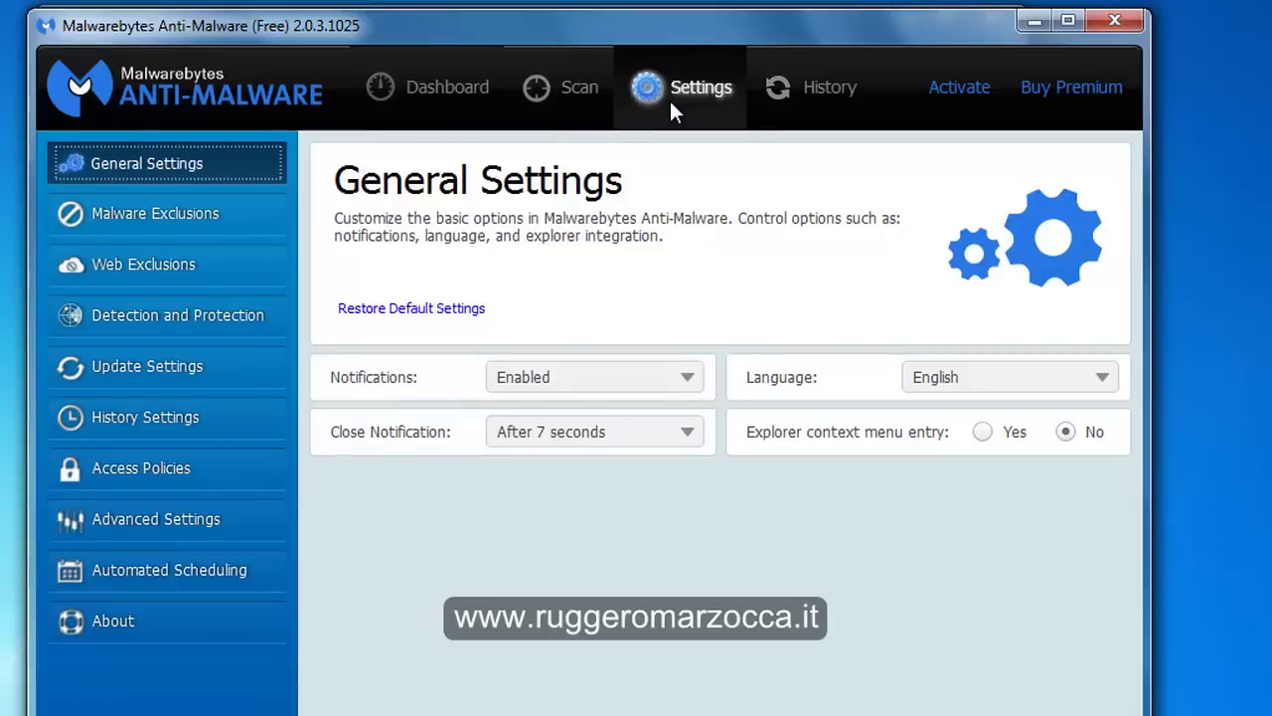
click(978, 378)
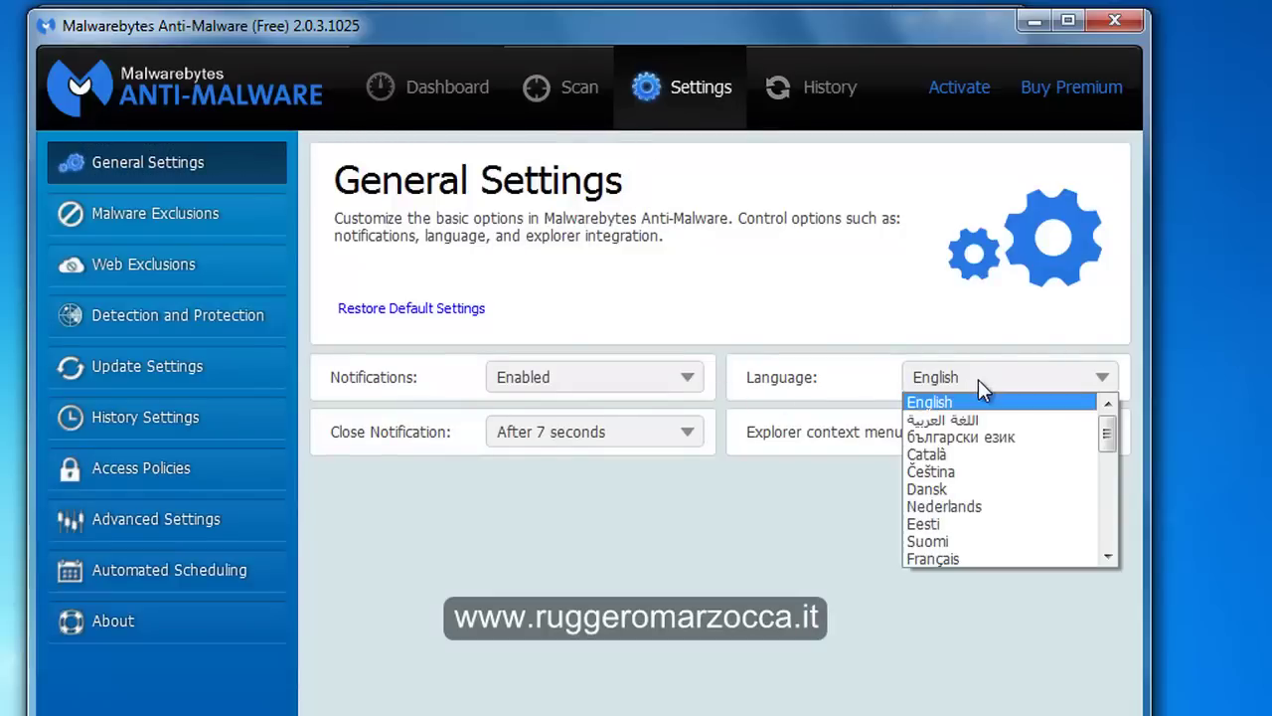
drag(1106, 434, 1106, 469)
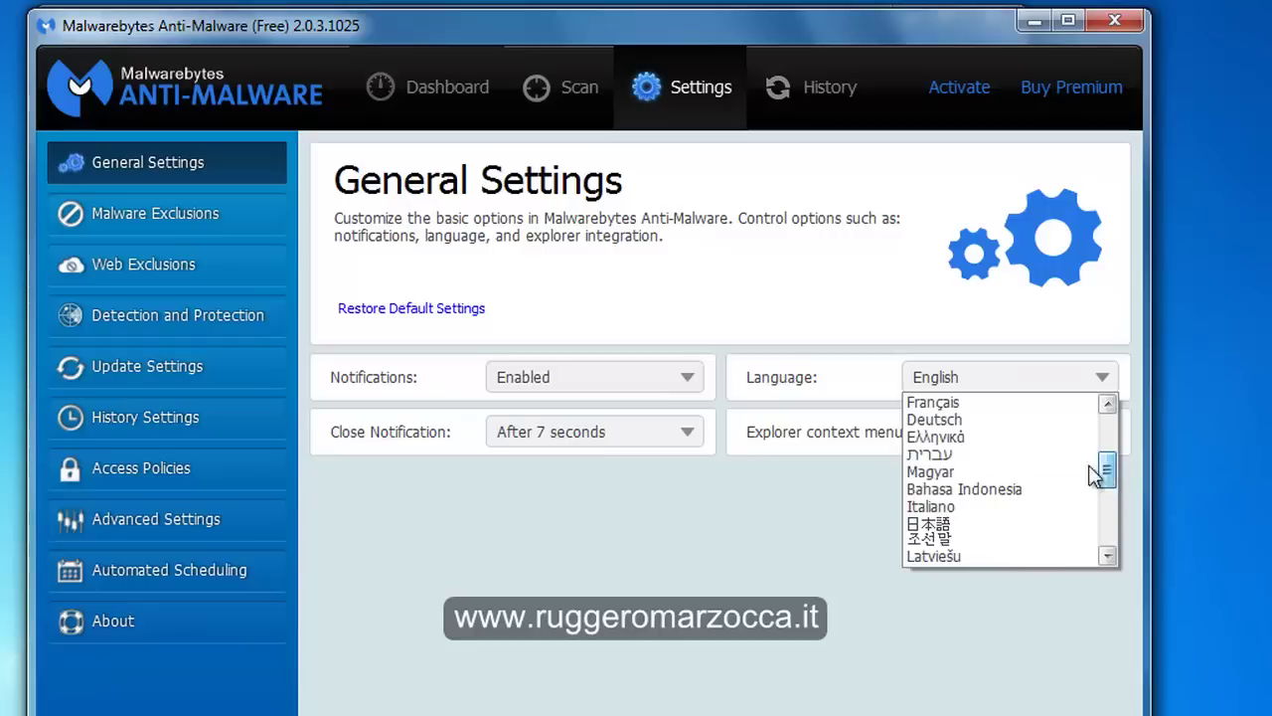
click(970, 504)
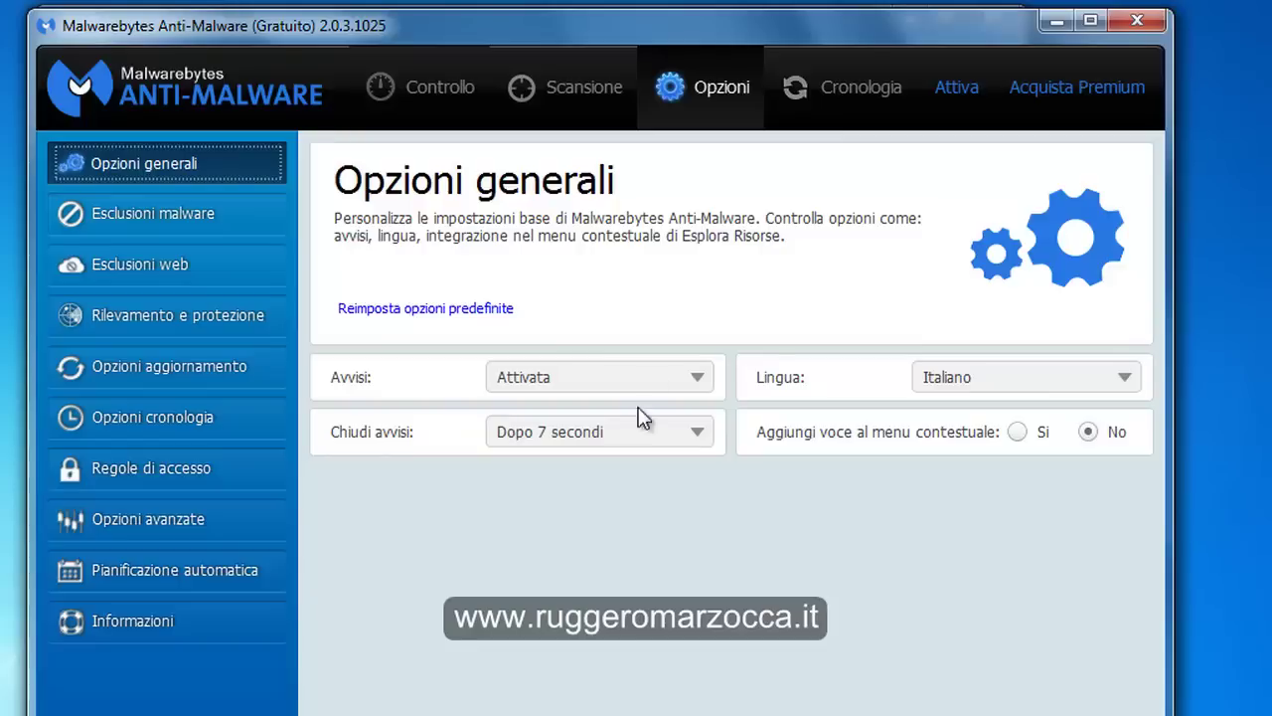
- Start a threat scan (Scansione di minaccia) and review the items detected while it runs
click(535, 82)
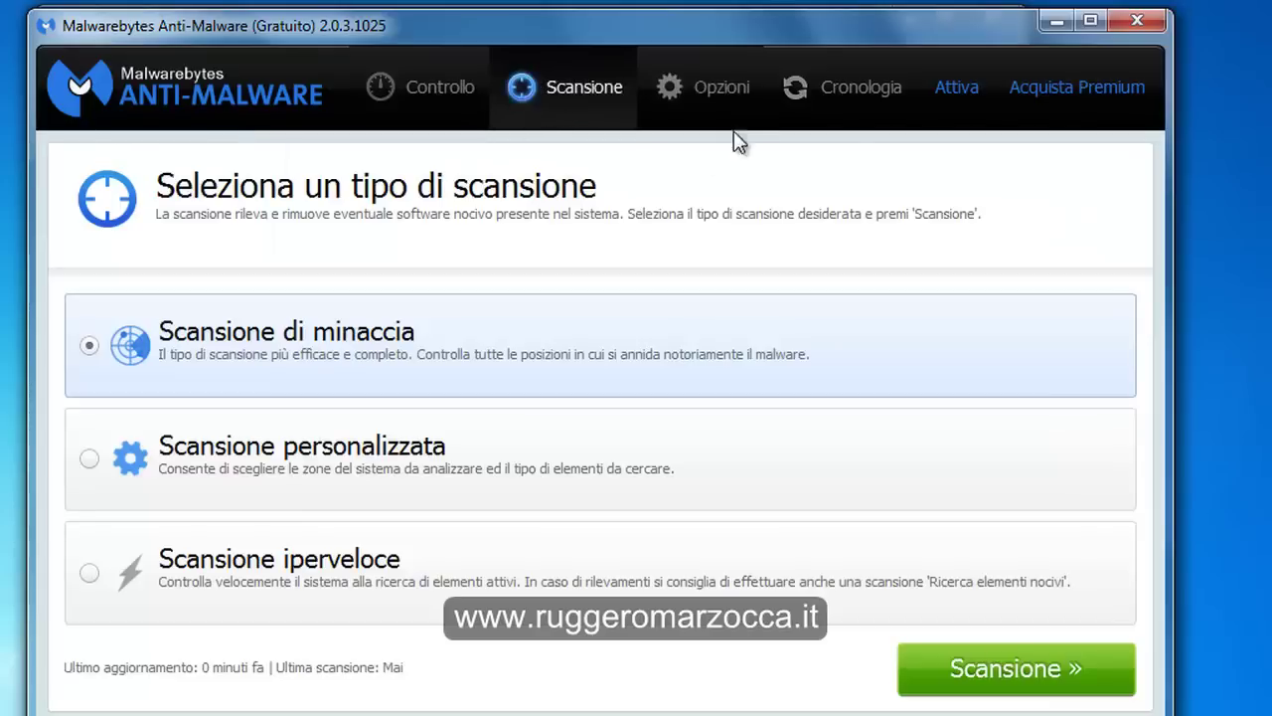
click(693, 92)
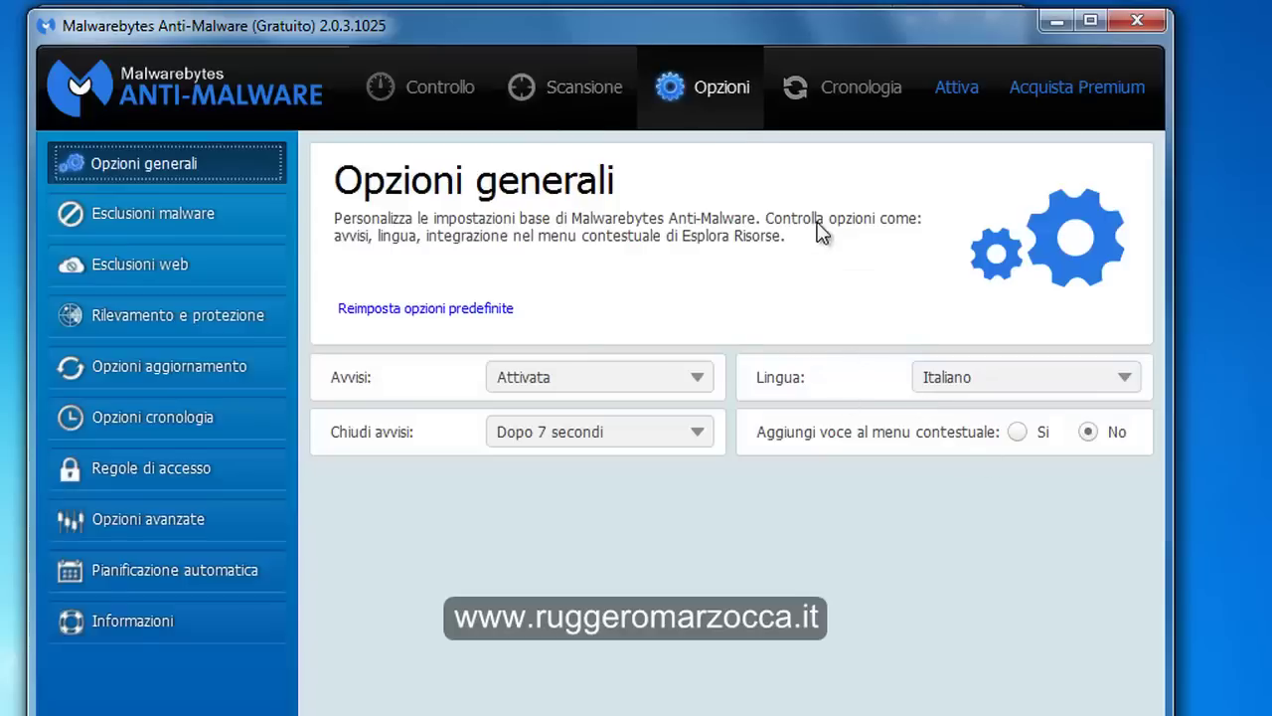
click(562, 96)
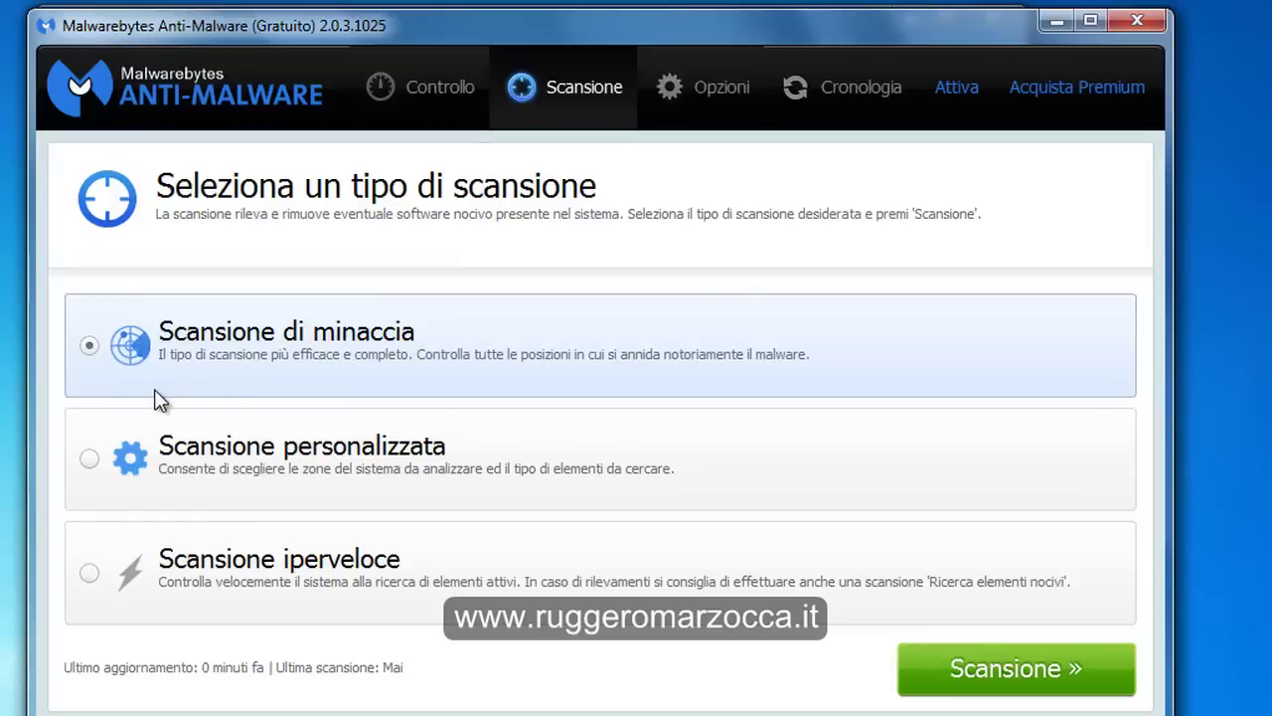
click(1020, 669)
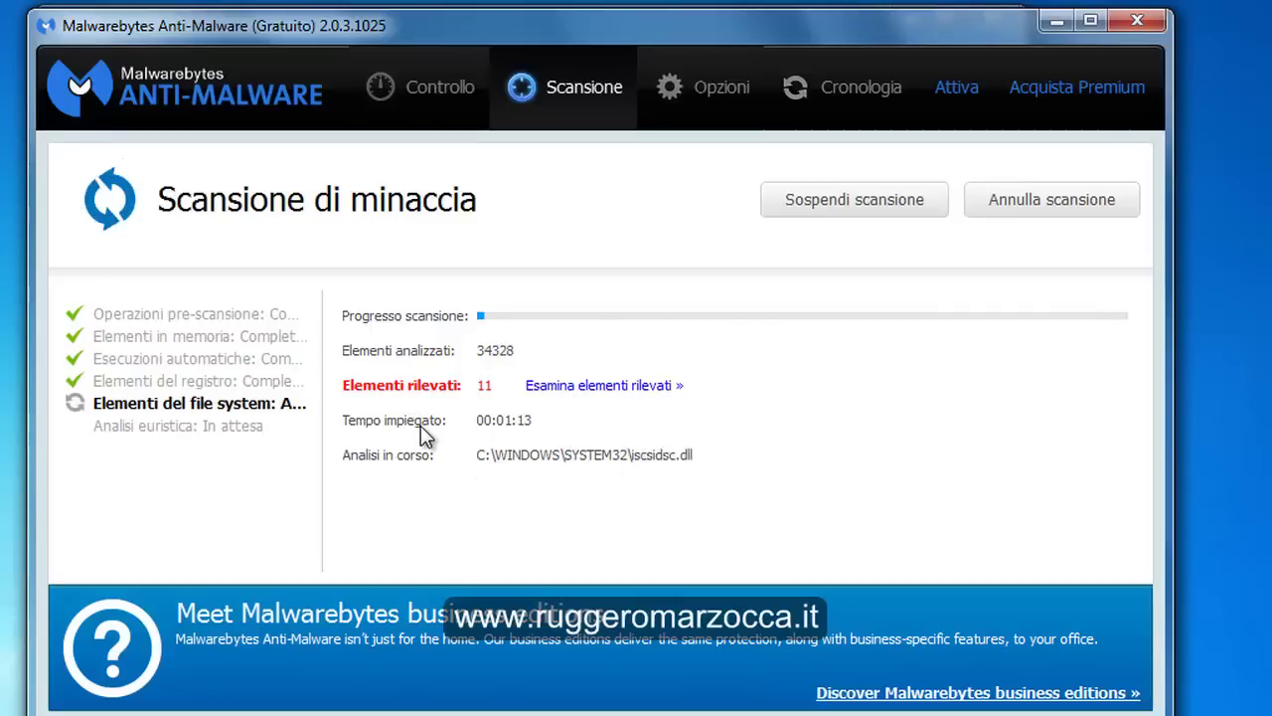
click(570, 390)
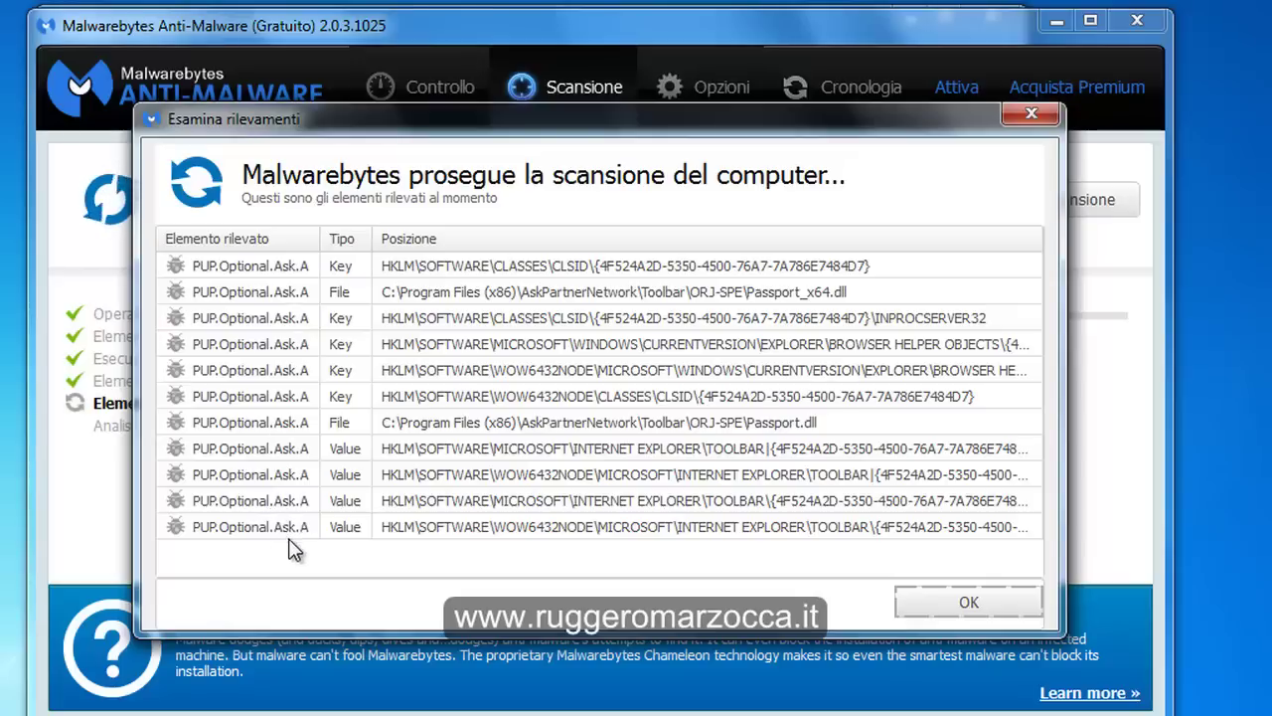
click(924, 602)
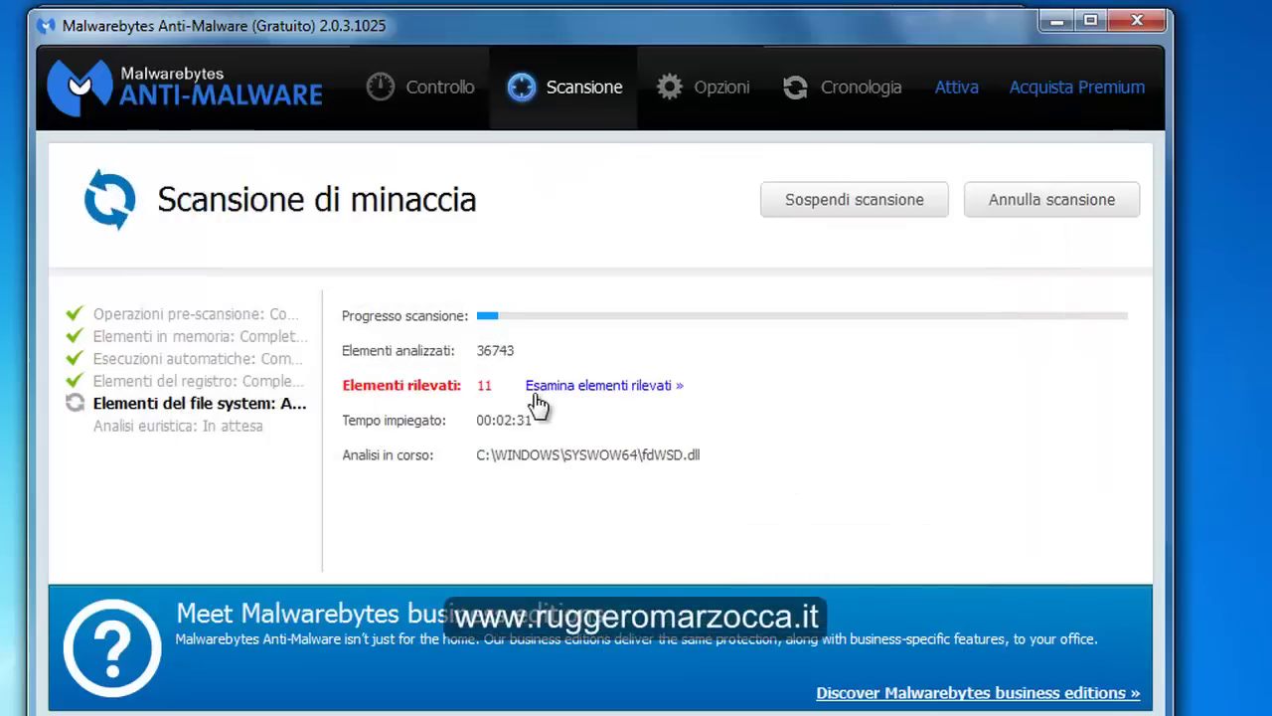